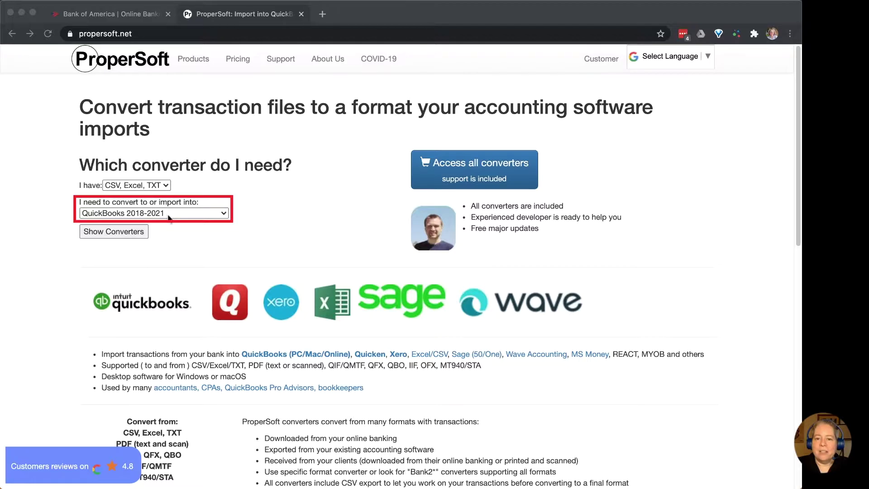
- Set the converter finder to PDF as the source format and Quickbooks Online as the import target
{"action": "left_click", "coordinate": [160, 189]}
{"action": "left_click", "coordinate": [160, 186]}
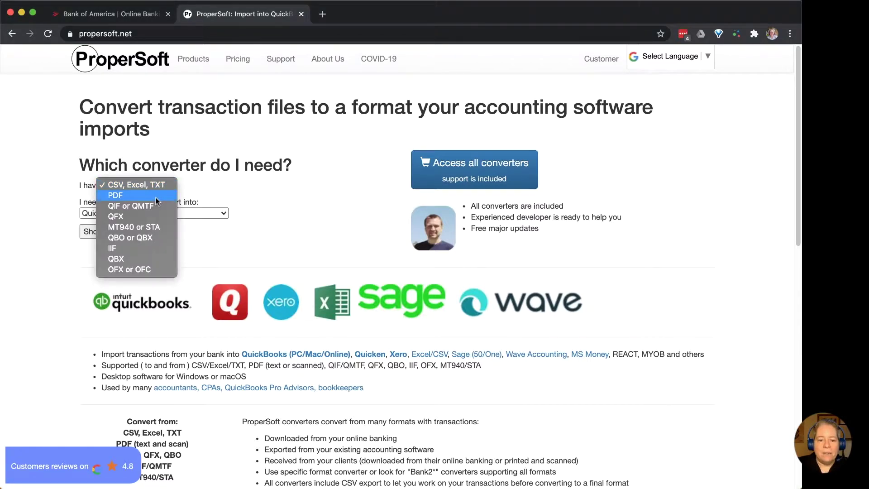
{"action": "left_click", "coordinate": [156, 196]}
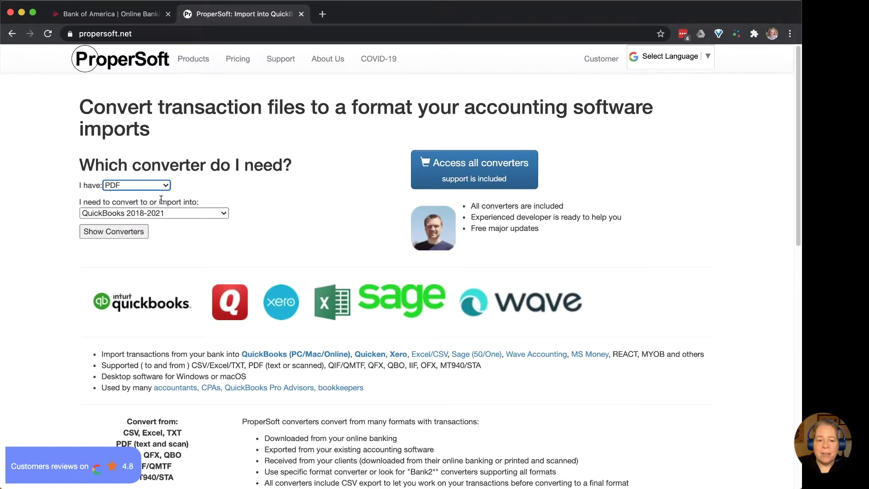
{"action": "left_click", "coordinate": [175, 214]}
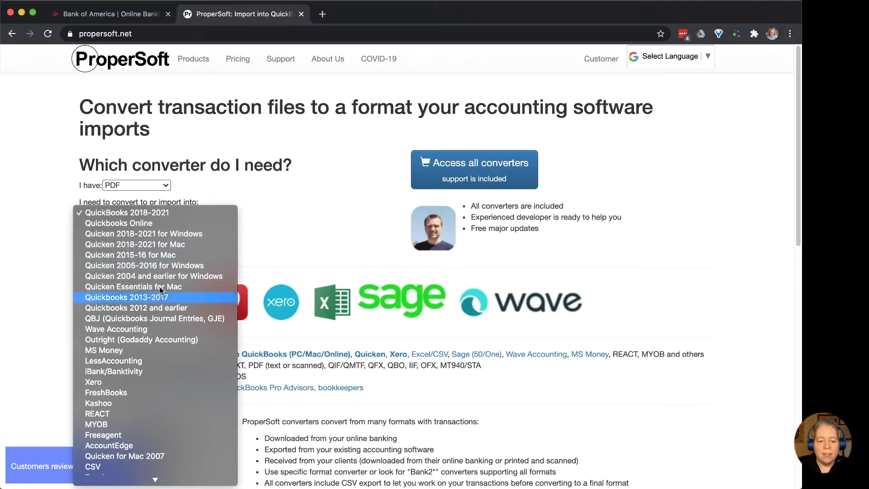
{"action": "scroll", "coordinate": [159, 330], "scroll_direction": "down", "scroll_amount": 3}
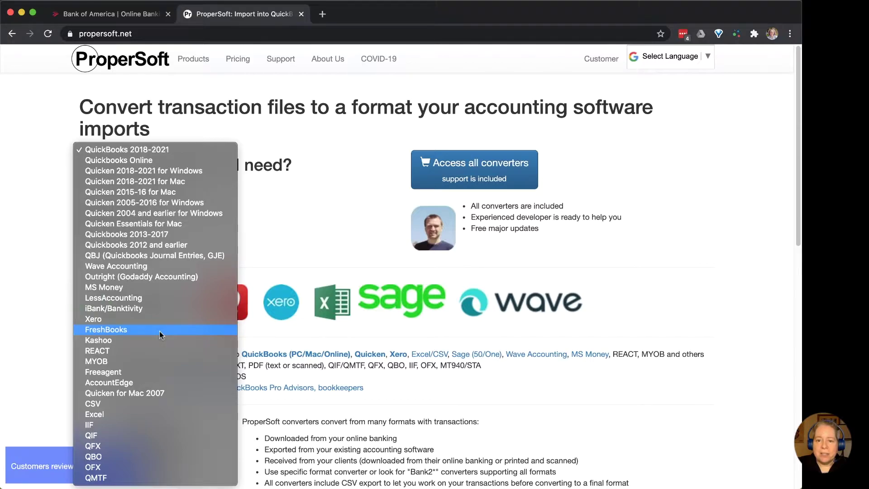
{"action": "left_click", "coordinate": [294, 225]}
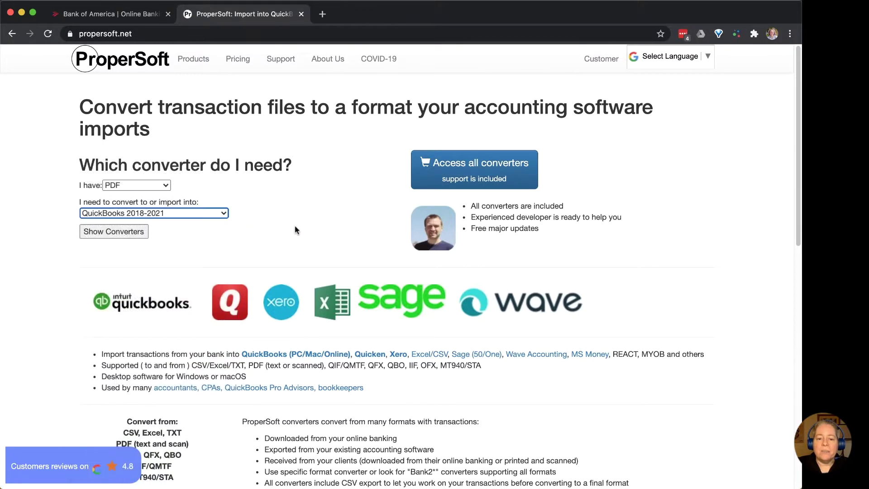
{"action": "left_click", "coordinate": [213, 212]}
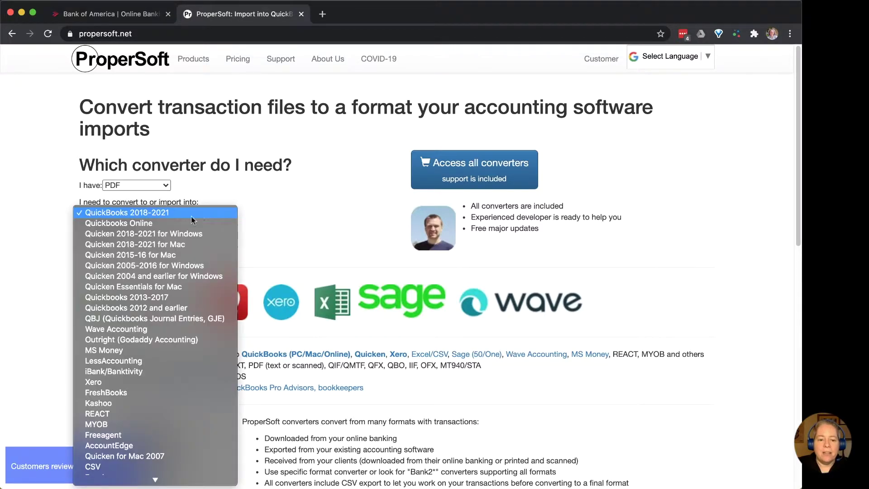
{"action": "left_click", "coordinate": [174, 222]}
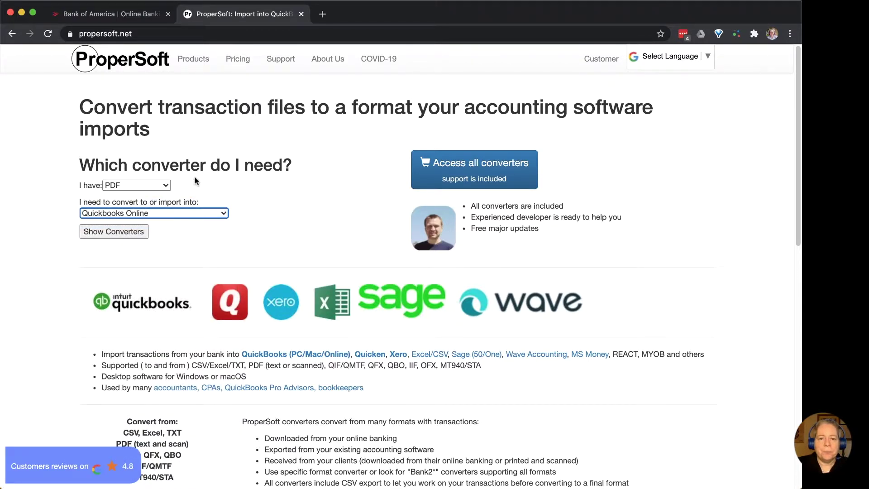
- Switch to the Bank of America site and open the corporate card account's 2020 statements and documents
{"action": "left_click", "coordinate": [121, 15]}
{"action": "mouse_move", "coordinate": [142, 94]}
{"action": "left_click", "coordinate": [167, 131]}
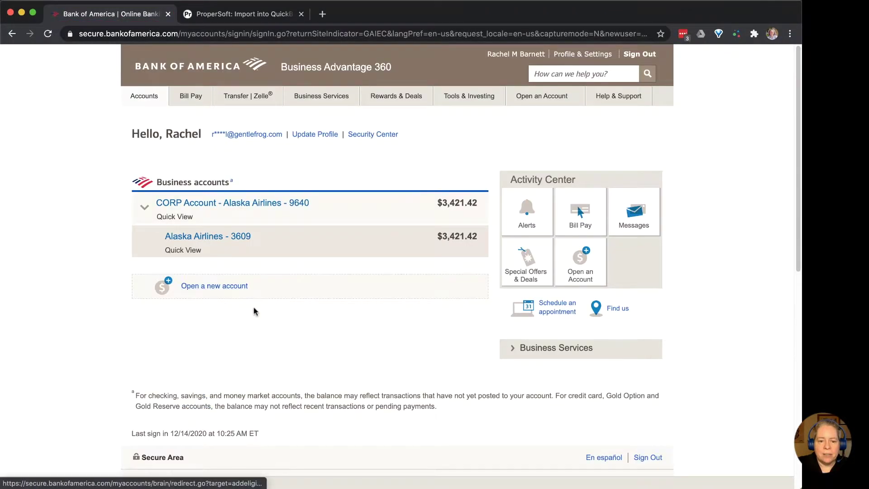
{"action": "left_click", "coordinate": [175, 411]}
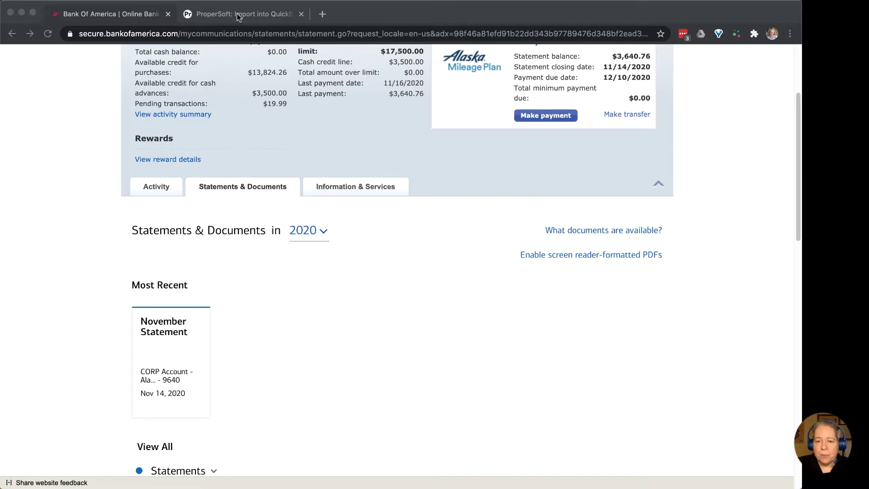
- Open the account activity's download options, set the transaction period to Period ending 11/14/2020, and list the file types for all accounts
{"action": "left_click", "coordinate": [155, 194]}
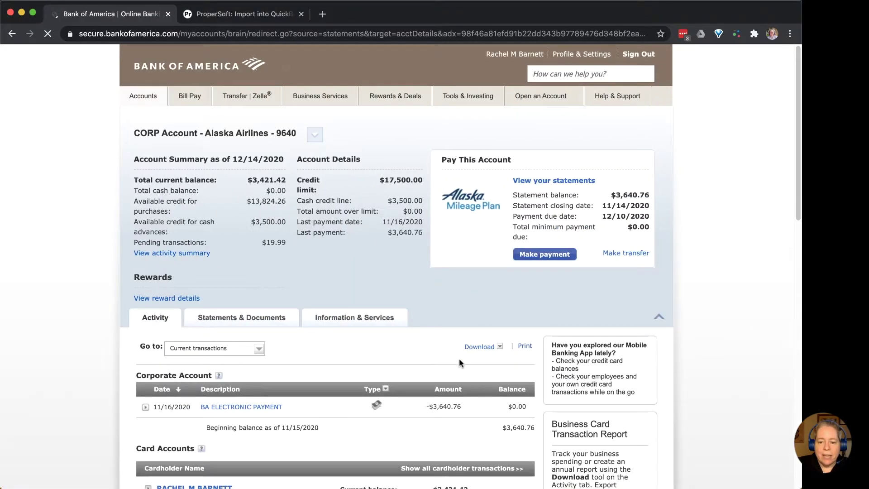
{"action": "left_click", "coordinate": [480, 346]}
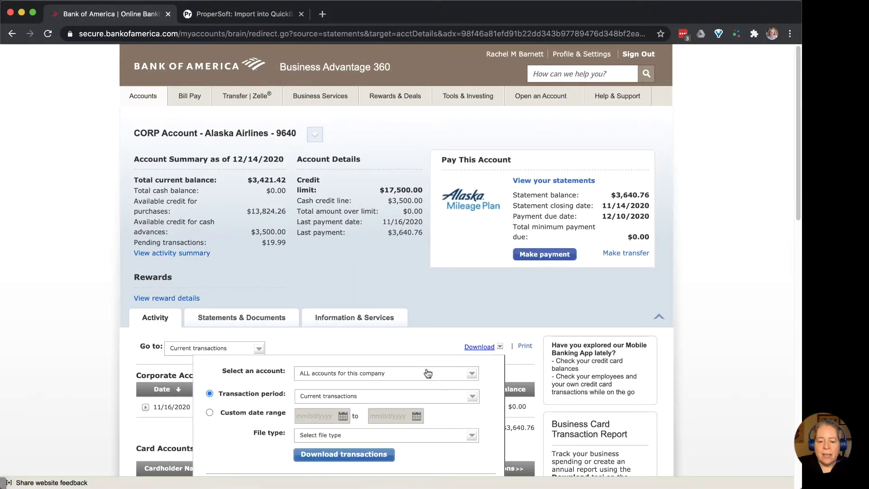
{"action": "left_click", "coordinate": [361, 396]}
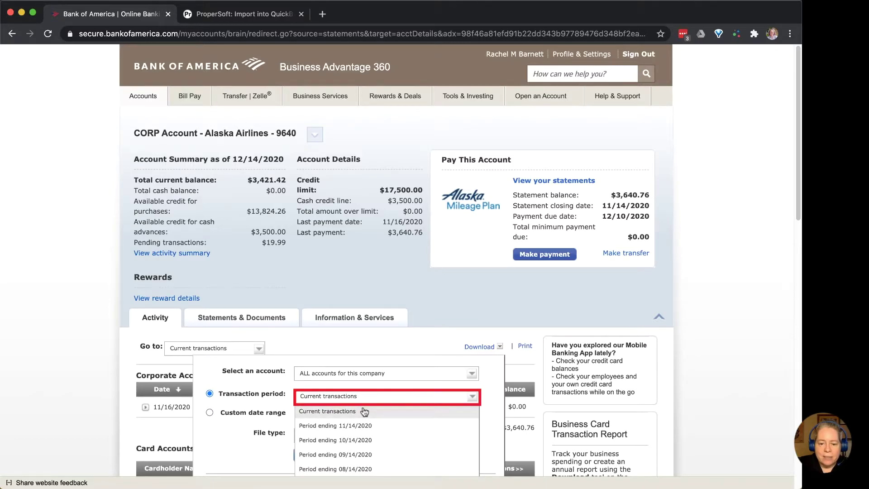
{"action": "left_click", "coordinate": [363, 426]}
{"action": "left_click", "coordinate": [382, 437]}
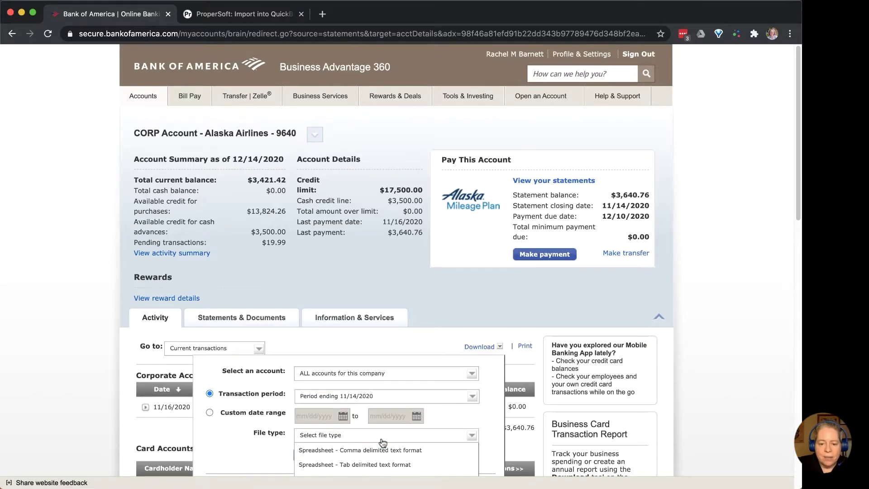
{"action": "scroll", "coordinate": [382, 442], "scroll_direction": "down", "scroll_amount": 3}
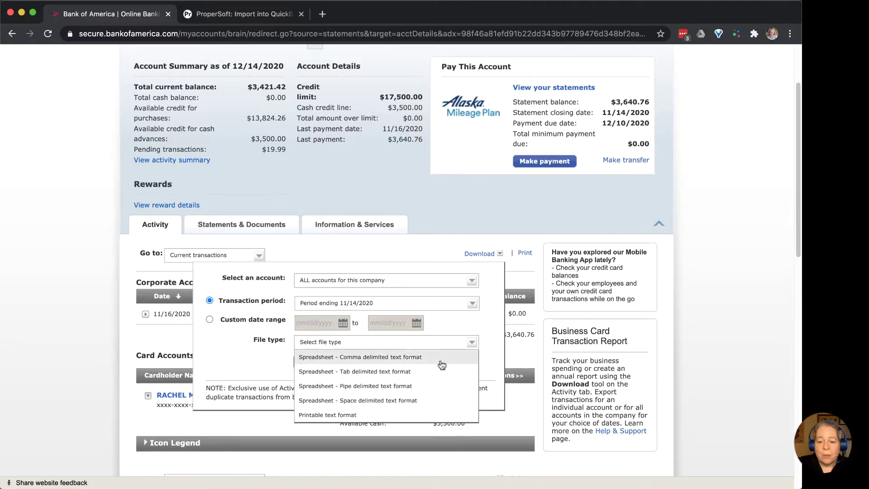
- Choose the individual cardholder's account for the download and review the file types offered for it
{"action": "left_click", "coordinate": [423, 283]}
{"action": "left_click", "coordinate": [369, 321]}
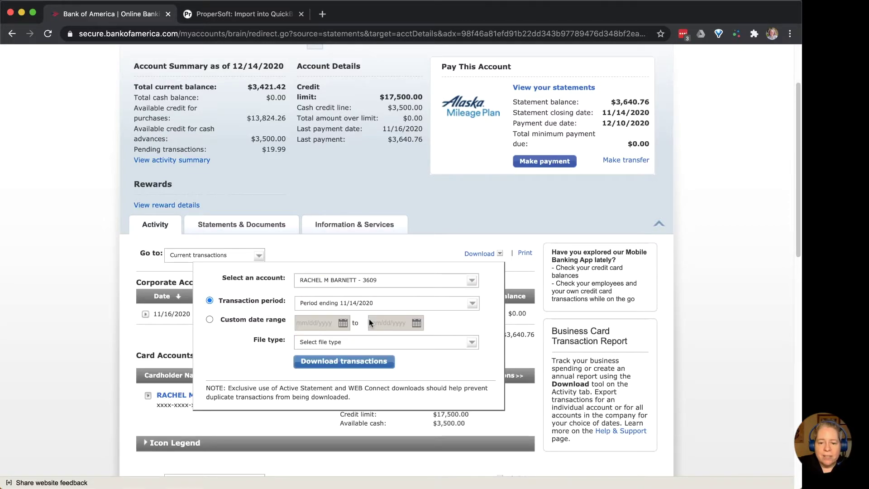
{"action": "left_click", "coordinate": [417, 344]}
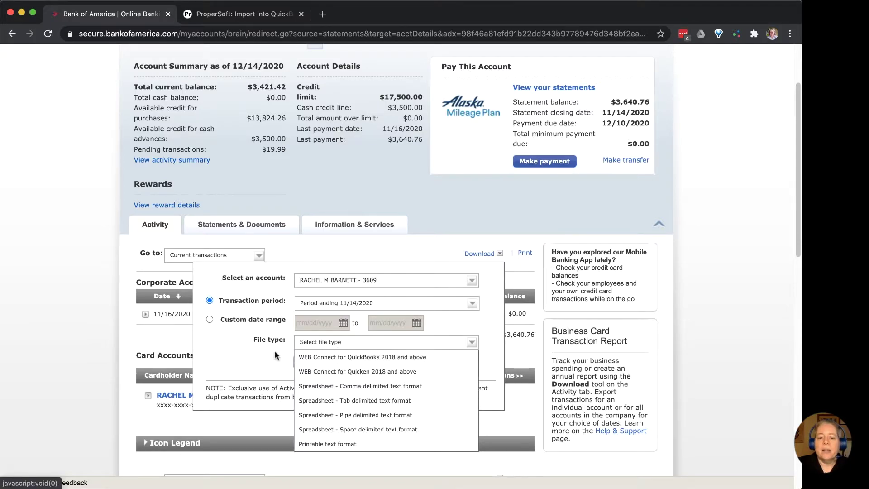
{"action": "left_click", "coordinate": [261, 356]}
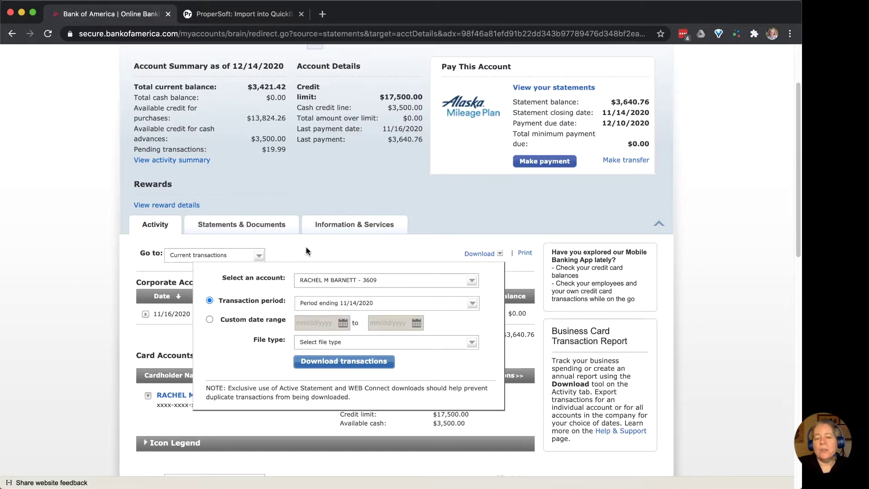
{"action": "left_click", "coordinate": [402, 344]}
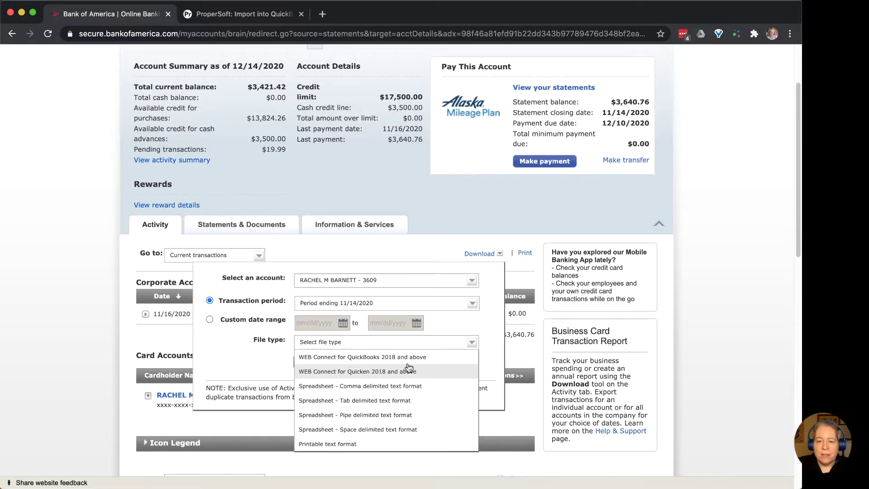
{"action": "left_click", "coordinate": [242, 361]}
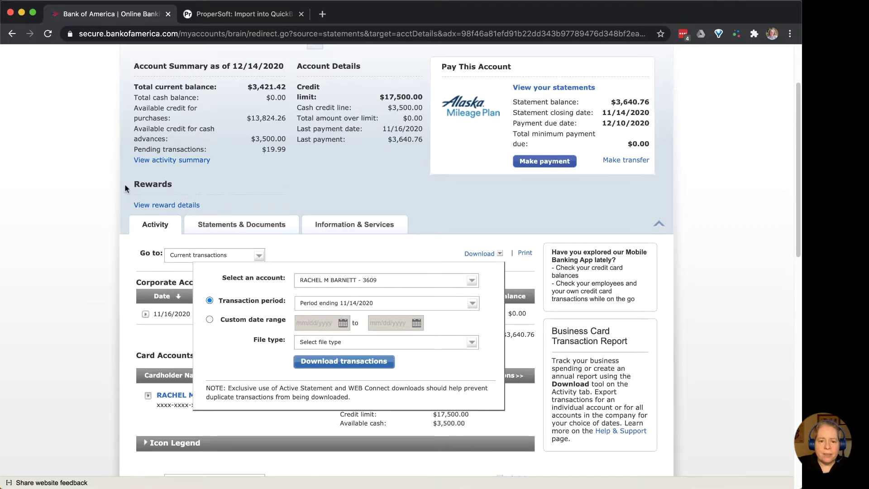
- Return to the ProperSoft site, show the PDF to Quickbooks Online converters, and open the Bank2QBO product page
{"action": "left_click", "coordinate": [239, 15]}
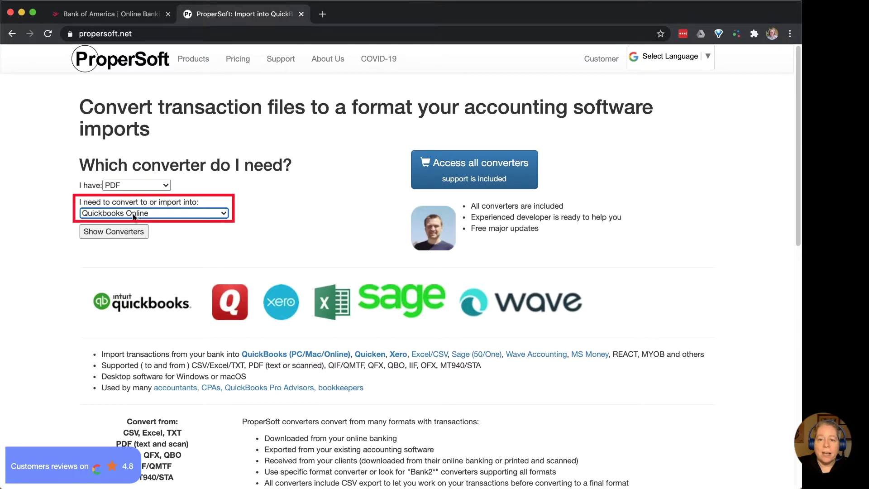
{"action": "left_click", "coordinate": [121, 232]}
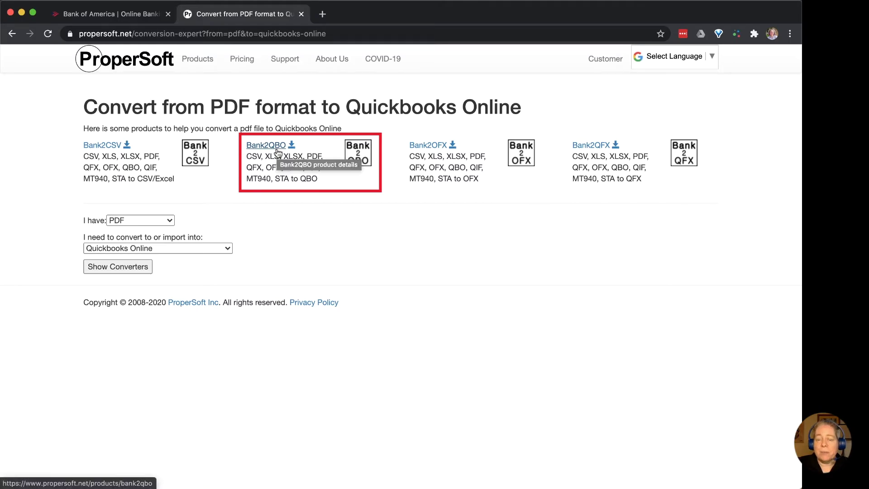
{"action": "left_click", "coordinate": [276, 150]}
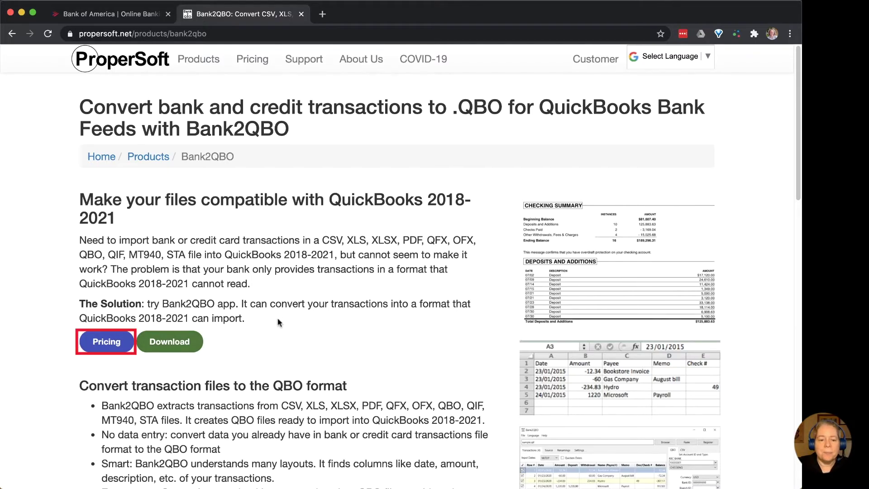
- Open the Bank2QBO pricing and review the personal, lifetime and professional license options
{"action": "left_click", "coordinate": [120, 343]}
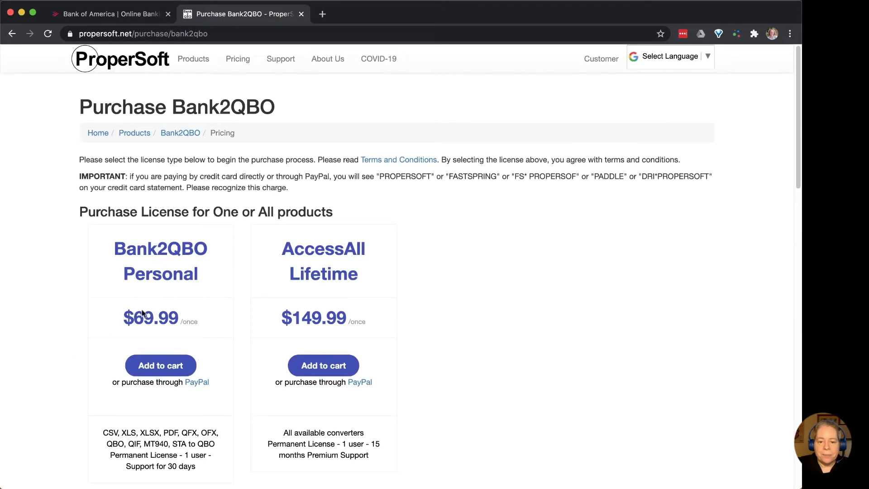
{"action": "scroll", "coordinate": [430, 342], "scroll_direction": "down", "scroll_amount": 3}
{"action": "scroll", "coordinate": [431, 341], "scroll_direction": "down", "scroll_amount": 5}
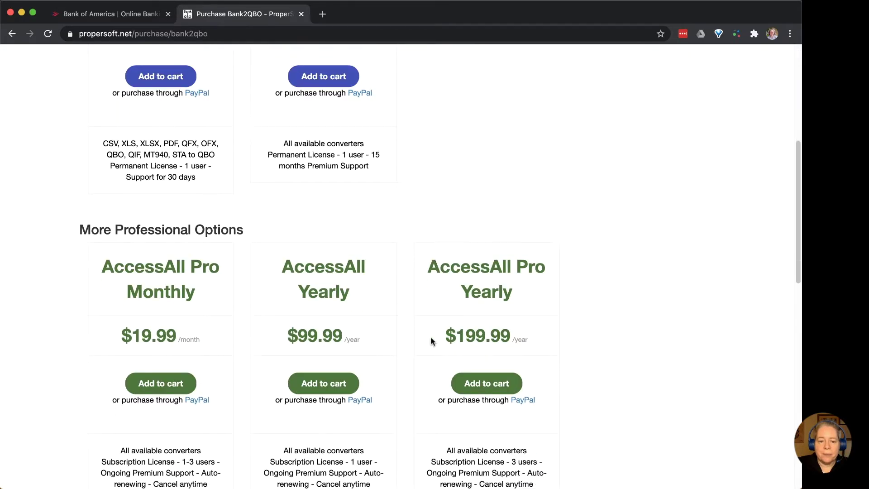
{"action": "scroll", "coordinate": [432, 342], "scroll_direction": "down", "scroll_amount": 2}
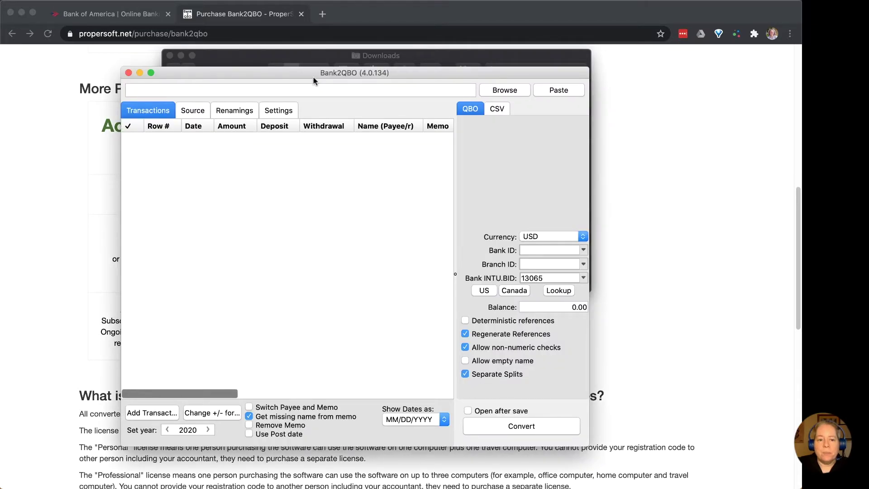
{"action": "left_click", "coordinate": [63, 173]}
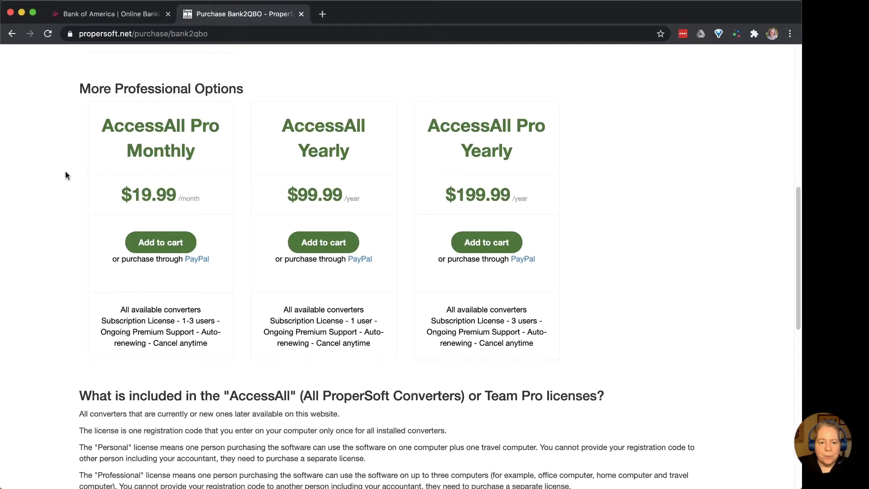
{"action": "scroll", "coordinate": [141, 199], "scroll_direction": "up", "scroll_amount": 10}
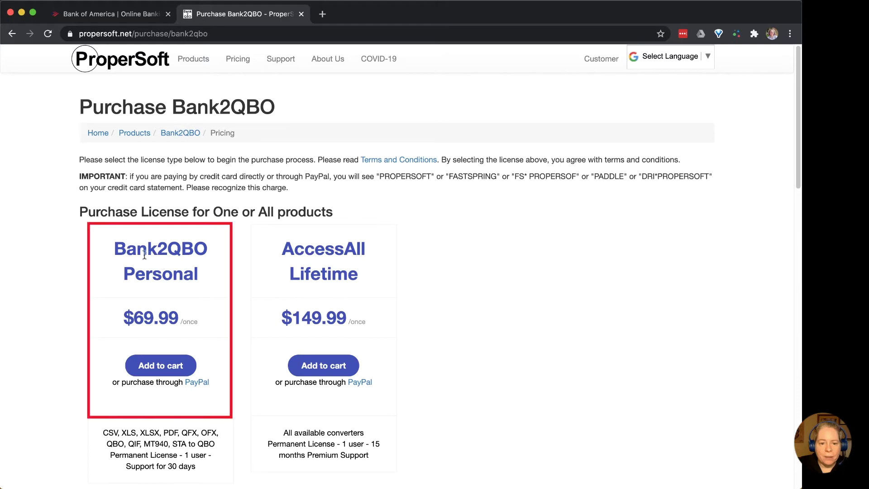
- Switch to the Bank2QBO app and load the statement eStmt_2020-11-14.pdf from the Downloads folder
{"action": "key", "text": "super+Tab"}
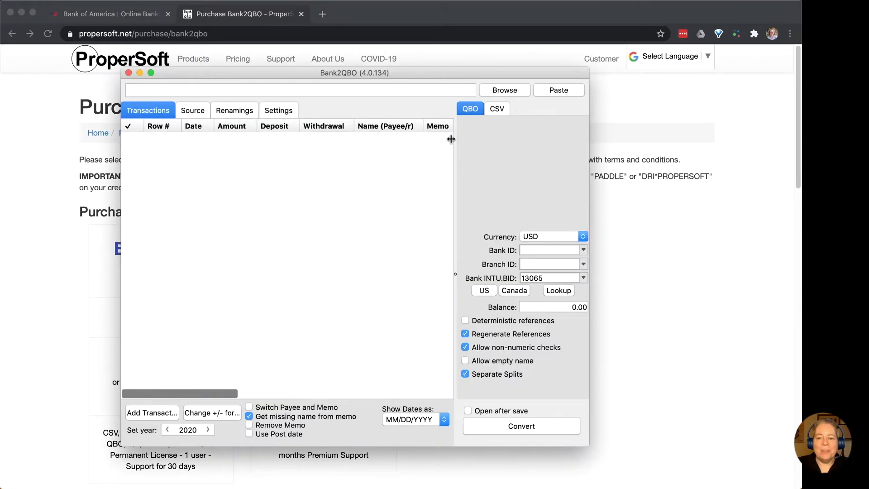
{"action": "left_click", "coordinate": [509, 91]}
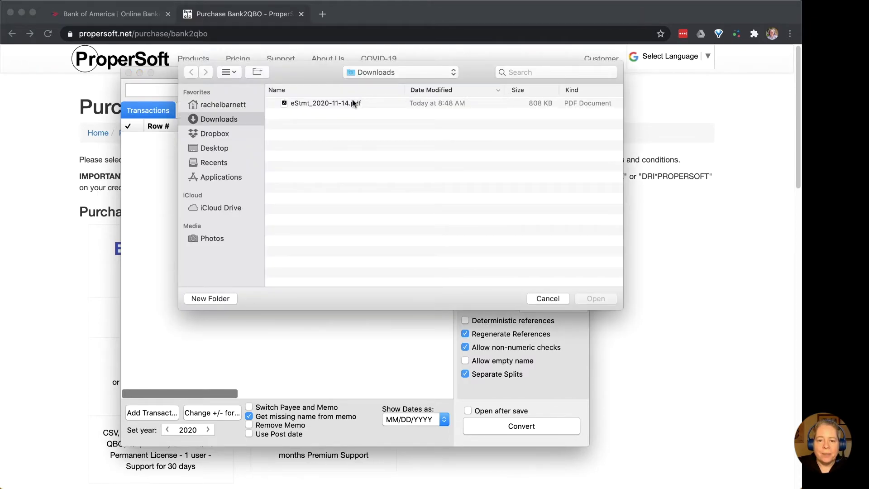
{"action": "left_click", "coordinate": [343, 105]}
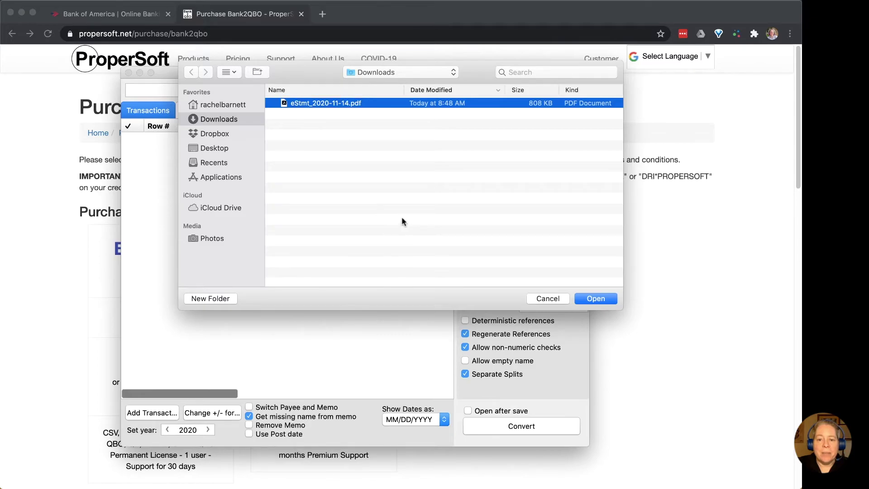
{"action": "left_click", "coordinate": [595, 299]}
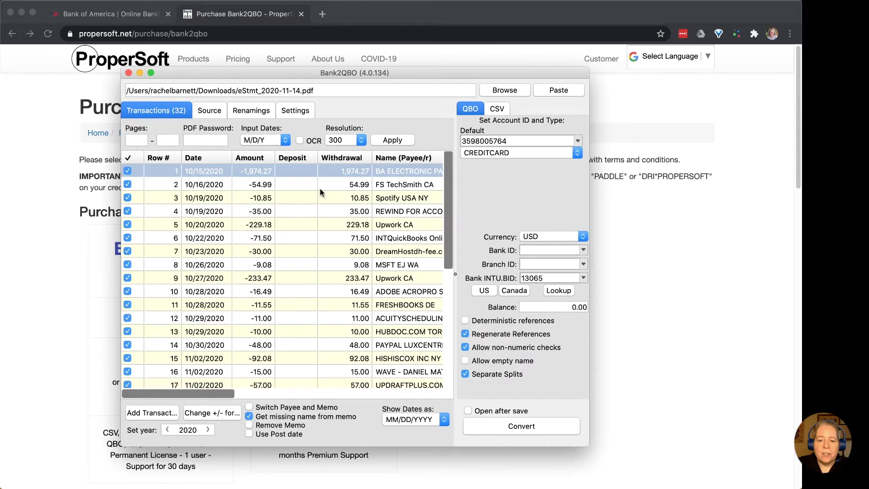
- Review the transactions extracted from the statement and the account type options, keeping CREDITCARD
{"action": "scroll", "coordinate": [330, 267], "scroll_direction": "down", "scroll_amount": 5}
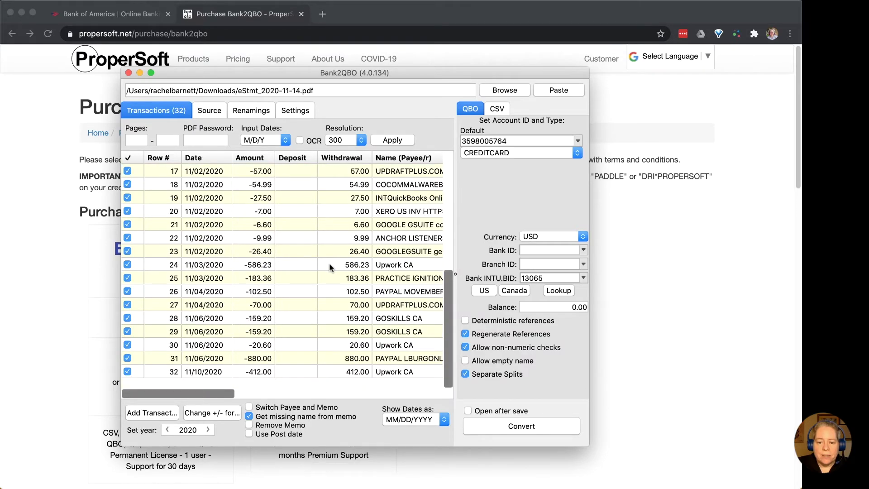
{"action": "scroll", "coordinate": [330, 263], "scroll_direction": "up", "scroll_amount": 5}
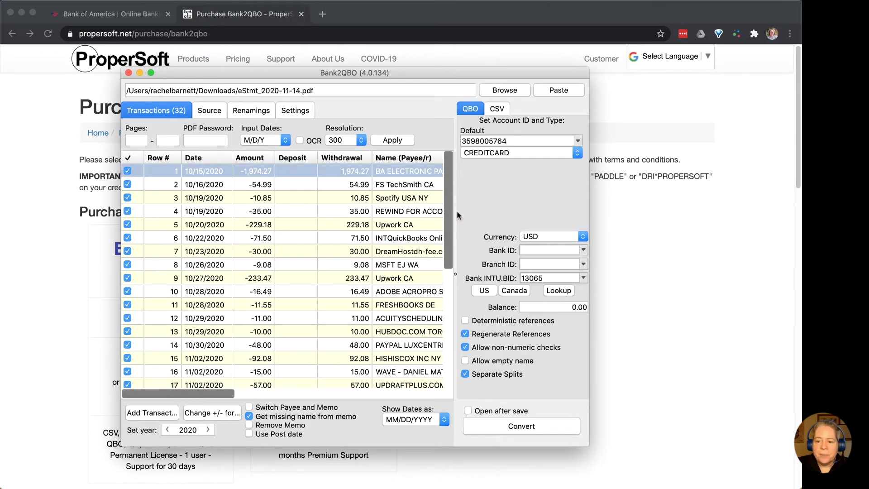
{"action": "left_click", "coordinate": [517, 154]}
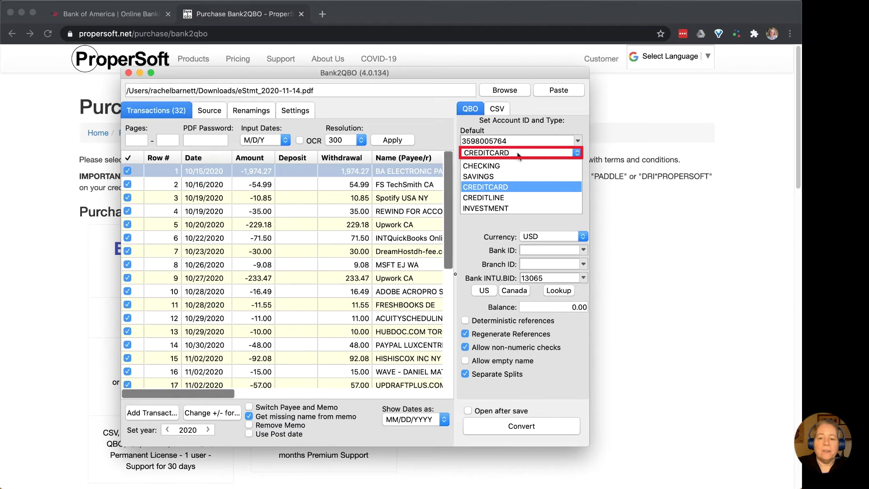
{"action": "left_click", "coordinate": [519, 154]}
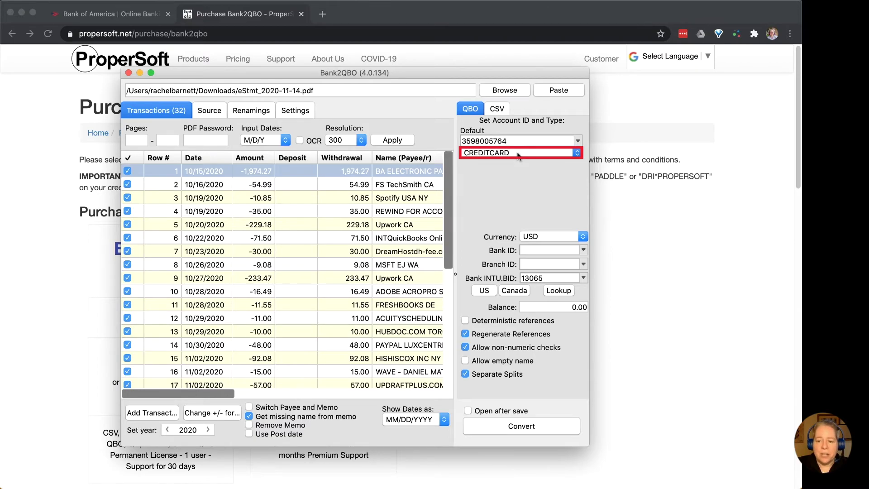
- Check the currency options for the account, keeping USD
{"action": "left_click", "coordinate": [536, 237]}
{"action": "left_click", "coordinate": [537, 237]}
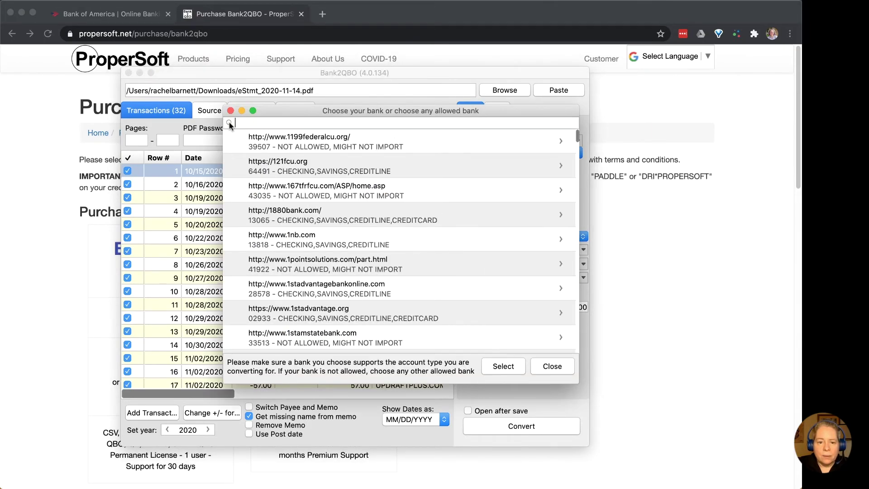
- Look up Bank of America in the list of allowed banks, searching for "bank of amer" and for "bofa"
{"action": "type", "text": "bank of amer"}
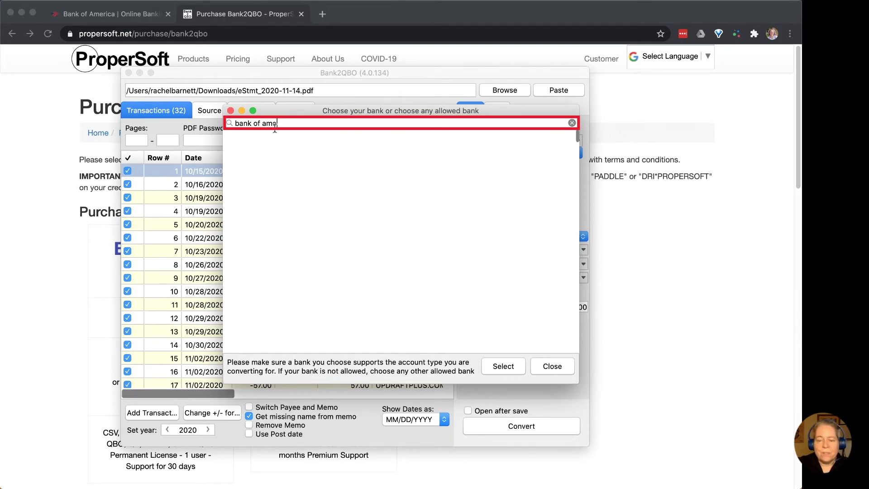
{"action": "key", "text": "BackSpace"}
{"action": "key", "text": "BackSpace"}
{"action": "key", "text": "BackSpace"}
{"action": "key", "text": "BackSpace"}
{"action": "key", "text": "BackSpace"}
{"action": "key", "text": "BackSpace"}
{"action": "key", "text": "BackSpace"}
{"action": "key", "text": "BackSpace"}
{"action": "type", "text": "ofa"}
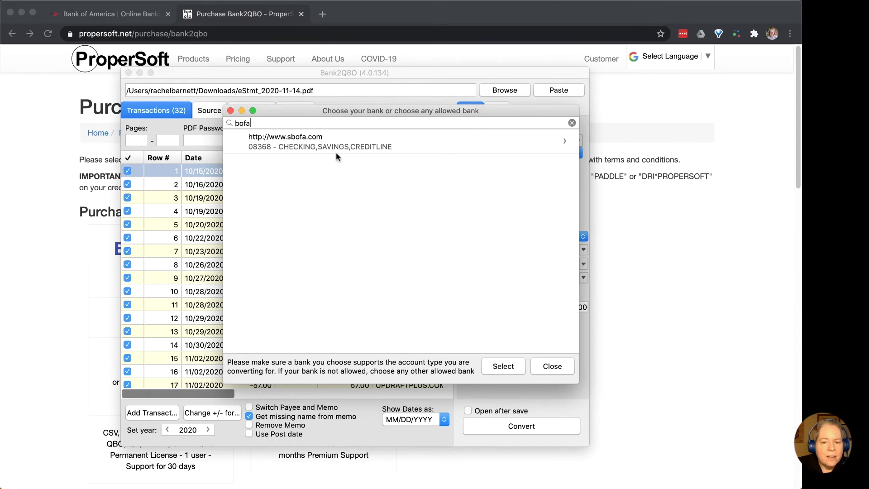
- Clear the bank search and choose the 1880bank.com entry, 13065, which supports CREDITCARD, as the Bank INTU.BID
{"action": "key", "text": "BackSpace"}
{"action": "key", "text": "BackSpace"}
{"action": "key", "text": "BackSpace"}
{"action": "key", "text": "BackSpace"}
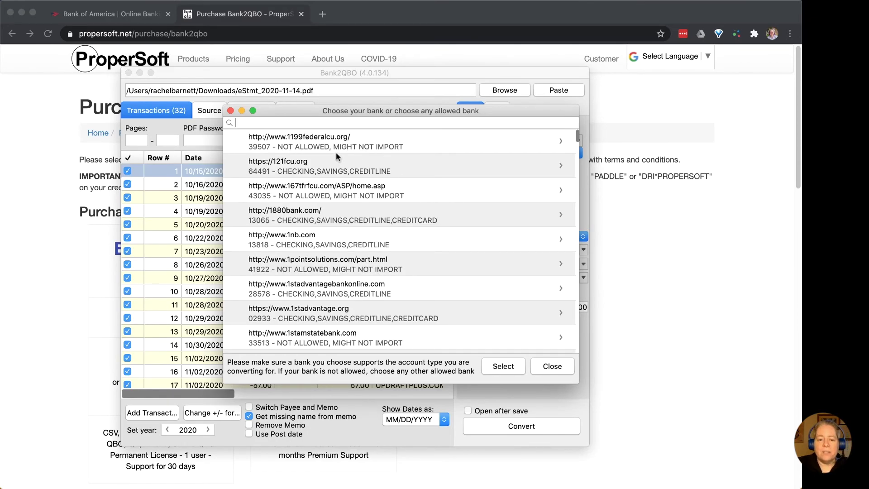
{"action": "left_click", "coordinate": [292, 219]}
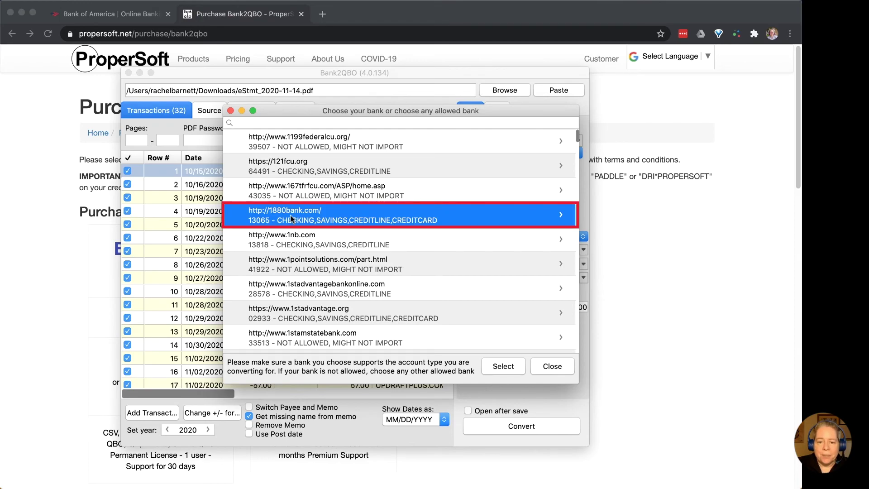
{"action": "left_click", "coordinate": [503, 366]}
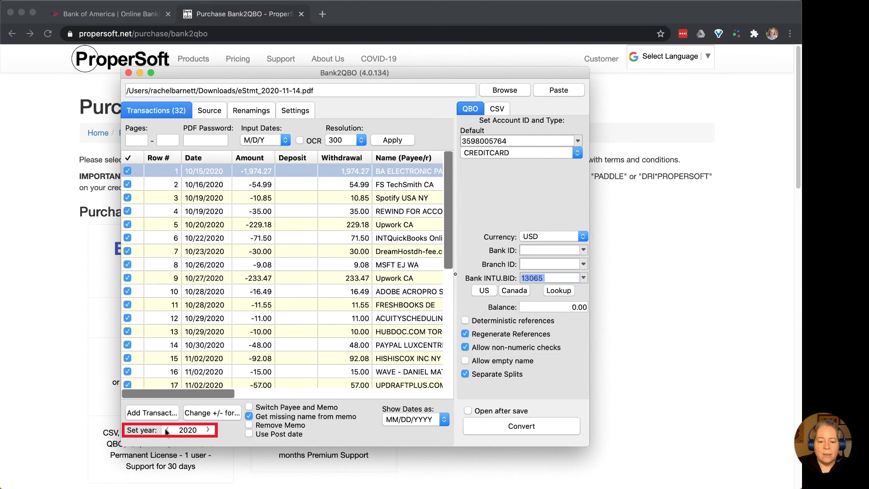
- Set the year of the transactions to 2019
{"action": "left_click", "coordinate": [167, 430]}
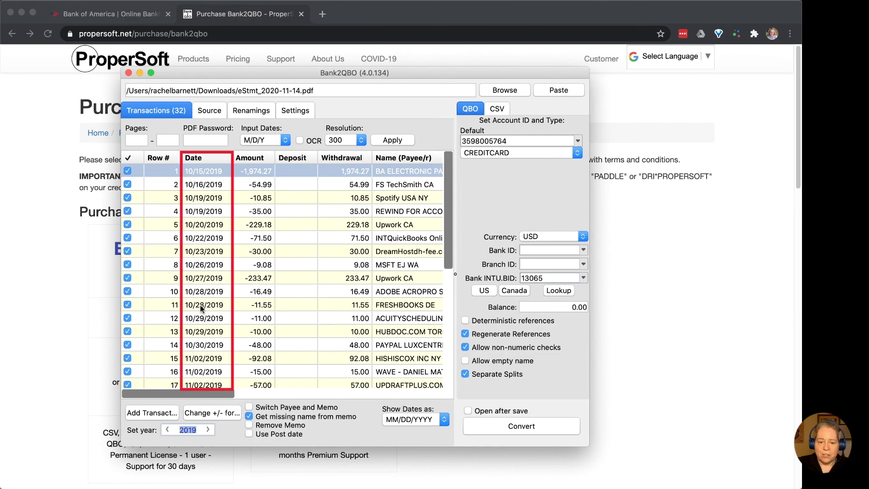